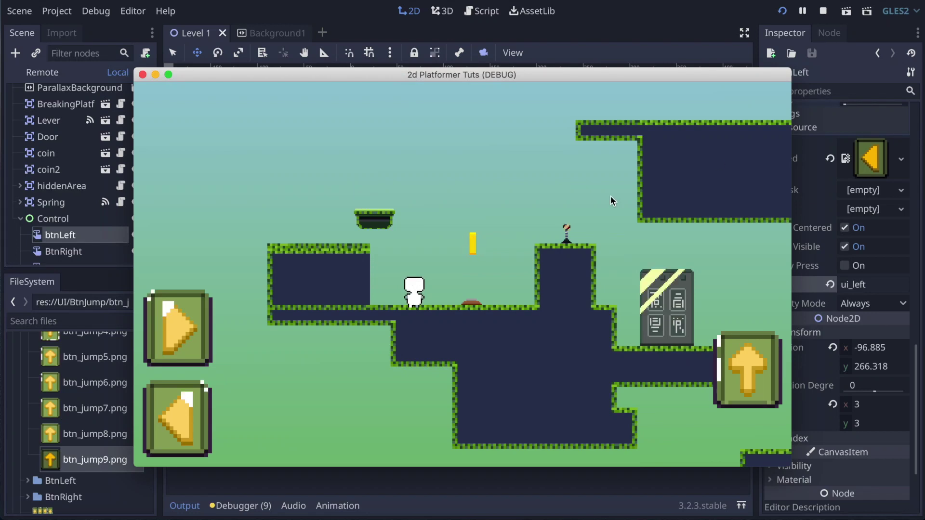
# Test the running level by walking right and left and jumping with the touch buttons.
pyautogui.click(164, 322)
pyautogui.press('Up')
pyautogui.click(157, 433)
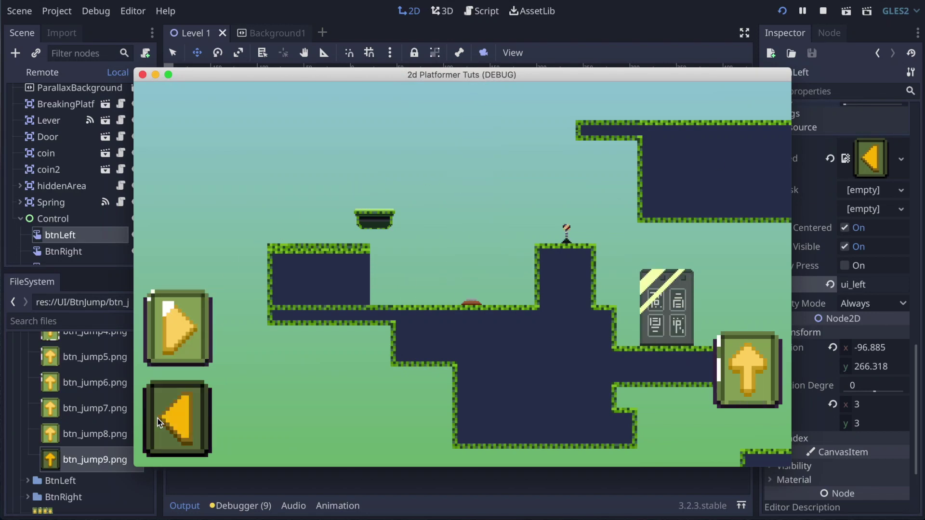
pyautogui.click(184, 317)
pyautogui.press('Up')
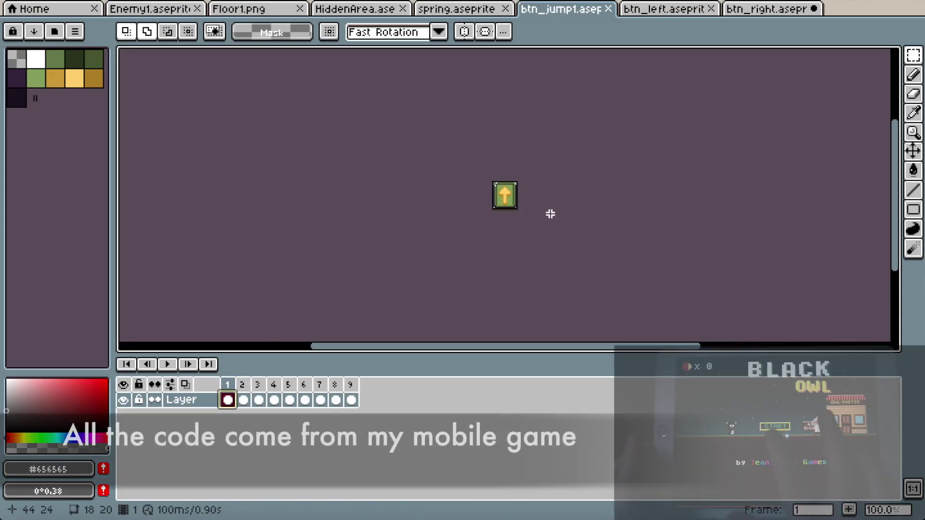
# Zoom in on btn_jump1 and step through its animation to frame 9.
pyautogui.scroll(4, 550, 214)
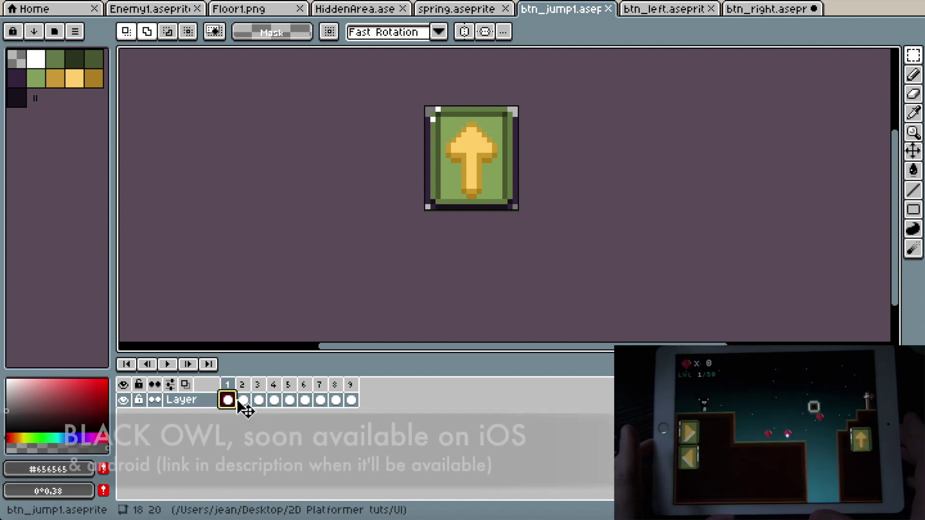
pyautogui.click(230, 400)
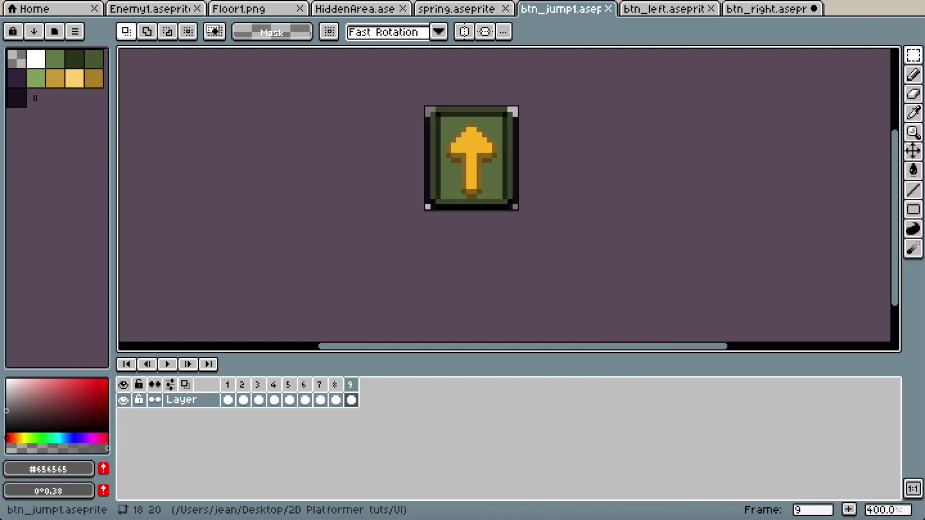
pyautogui.click(90, 0)
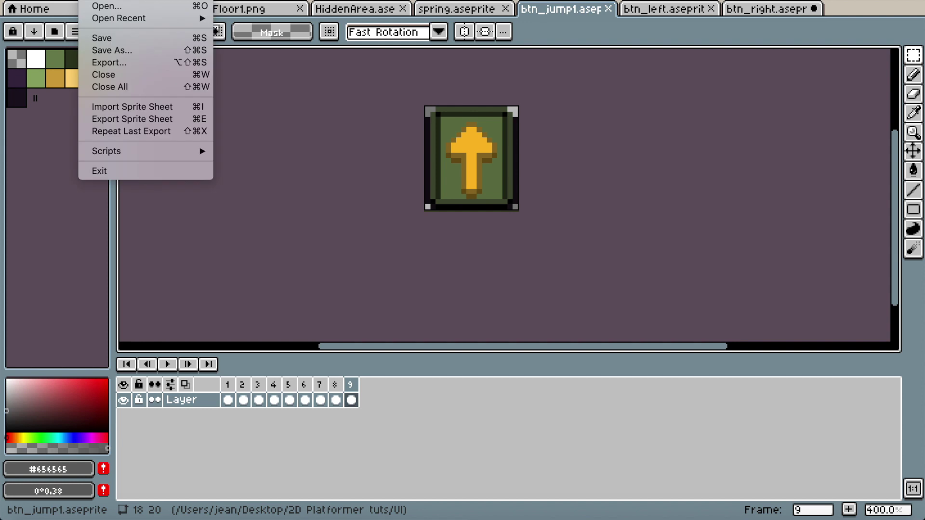
# Start exporting btn_jump1 and set the export file type to PNG.
pyautogui.click(159, 63)
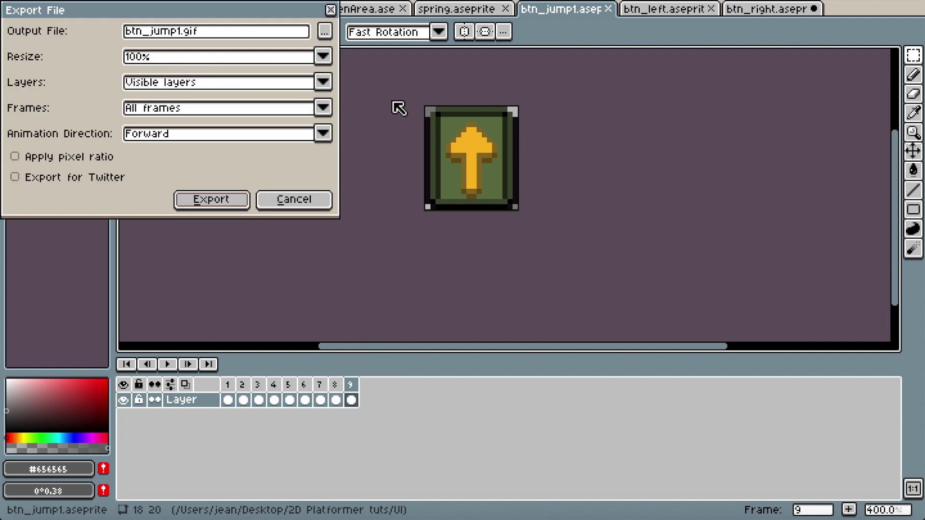
pyautogui.click(319, 32)
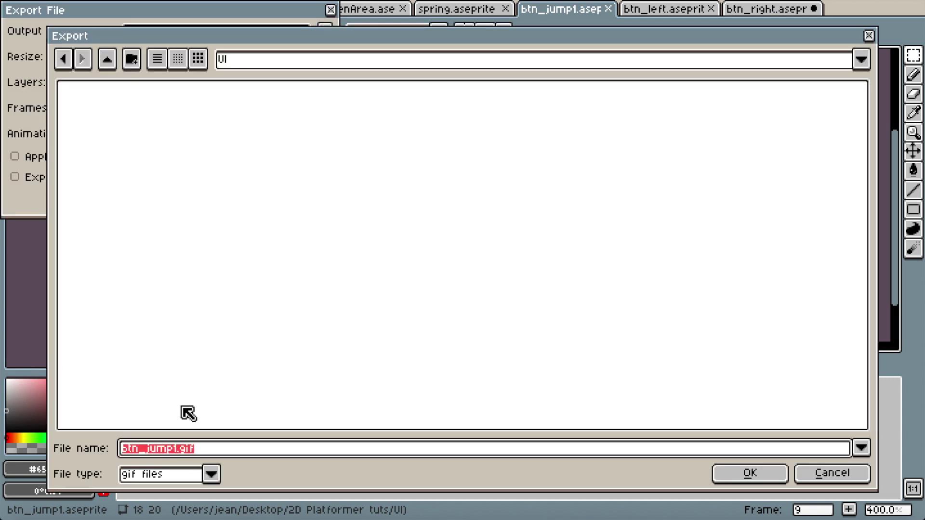
pyautogui.click(211, 474)
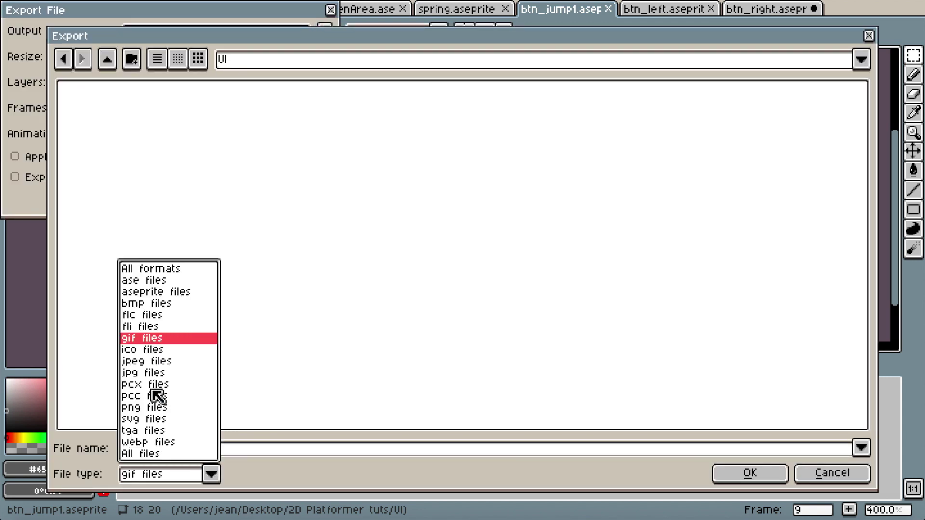
pyautogui.click(157, 407)
# Create a new BtnJump folder inside the UI folder.
pyautogui.click(106, 60)
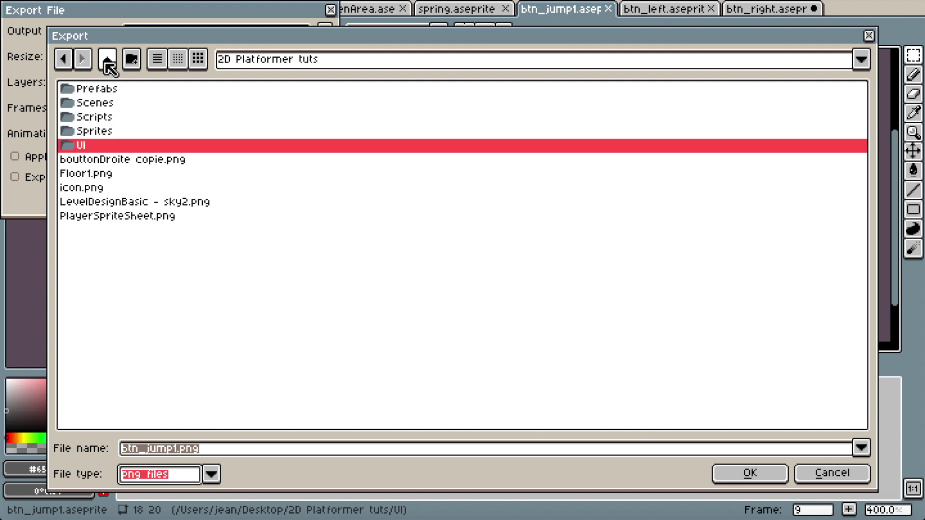
pyautogui.doubleClick(82, 145)
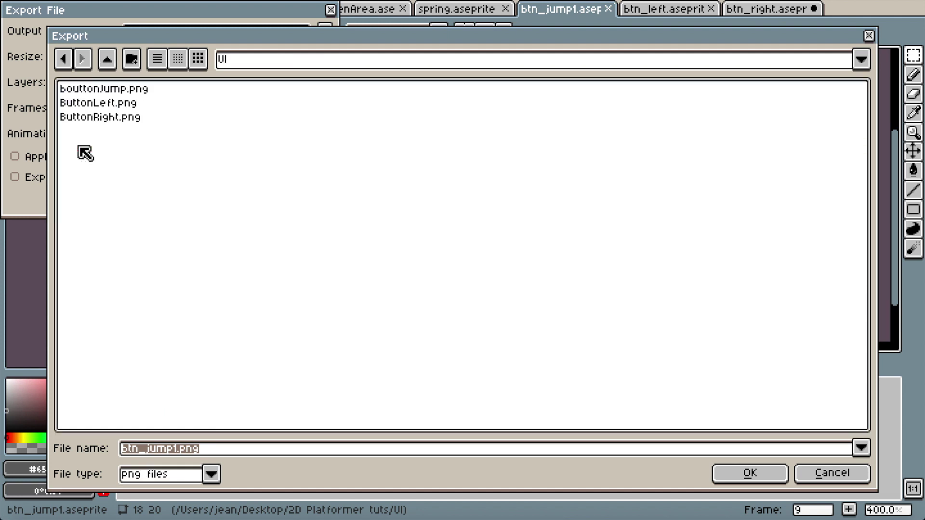
pyautogui.click(132, 59)
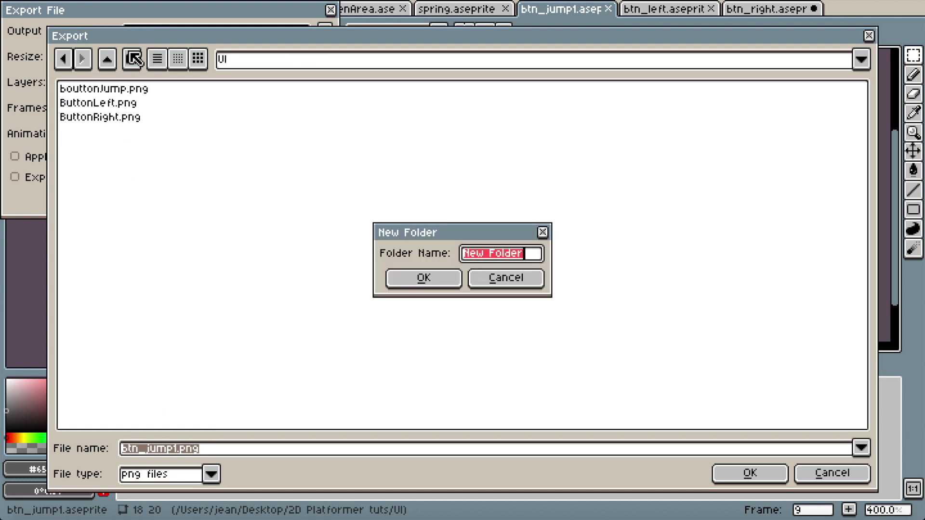
pyautogui.write('Bt')
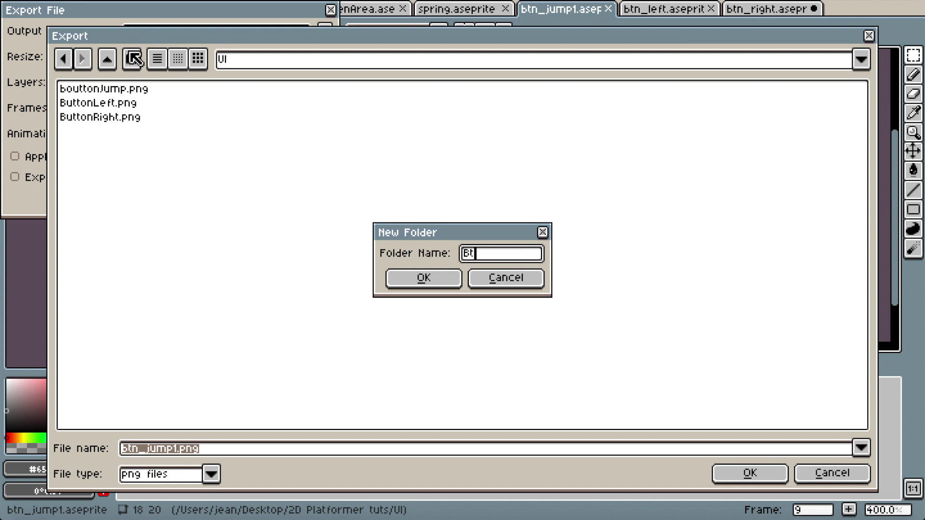
pyautogui.write('nJump')
pyautogui.click(423, 279)
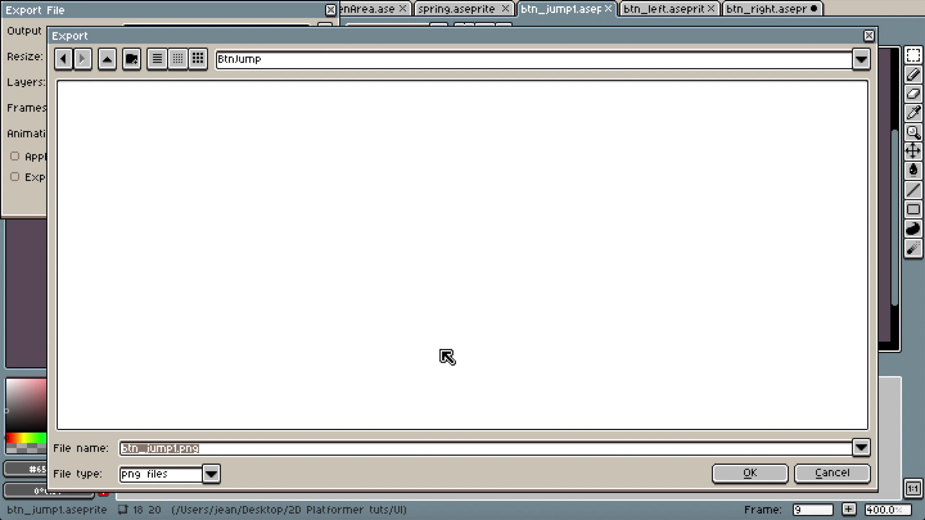
# Export btn_jump1 into BtnJump as 9 separate PNG files.
pyautogui.click(758, 477)
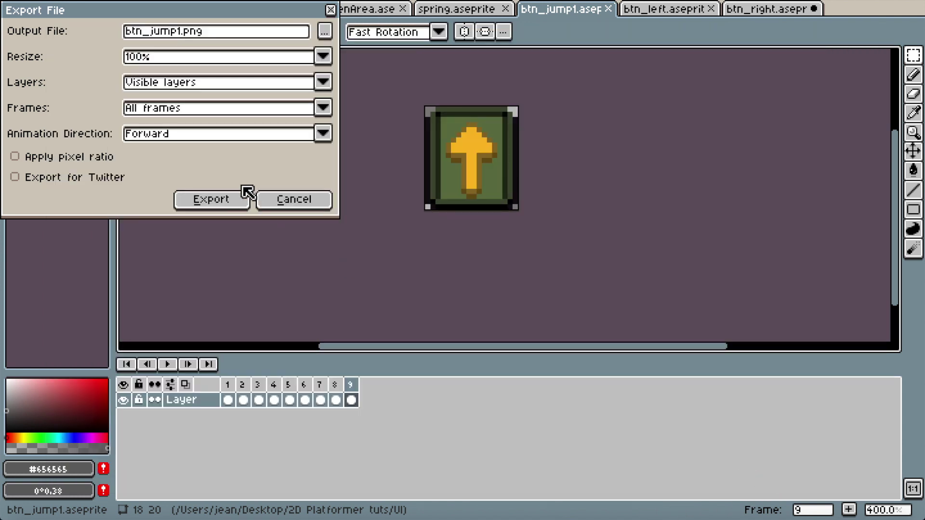
pyautogui.click(246, 195)
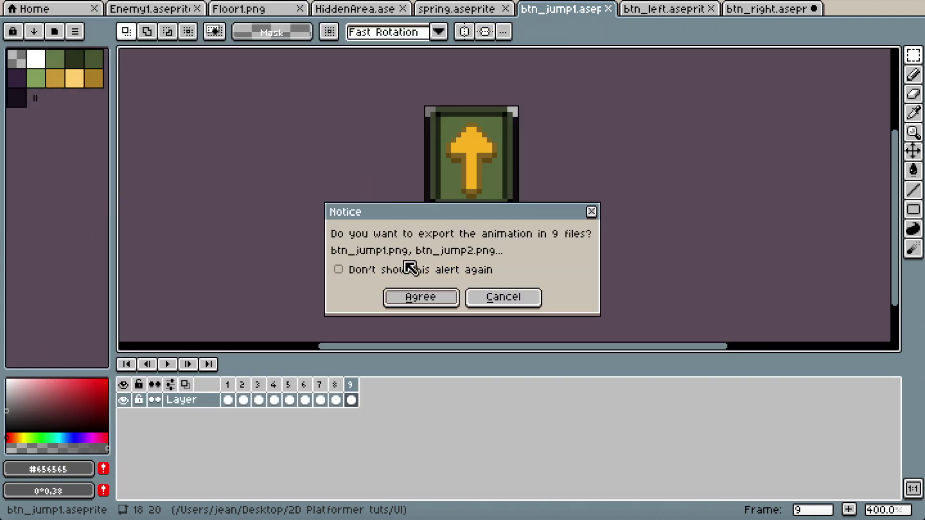
pyautogui.click(426, 300)
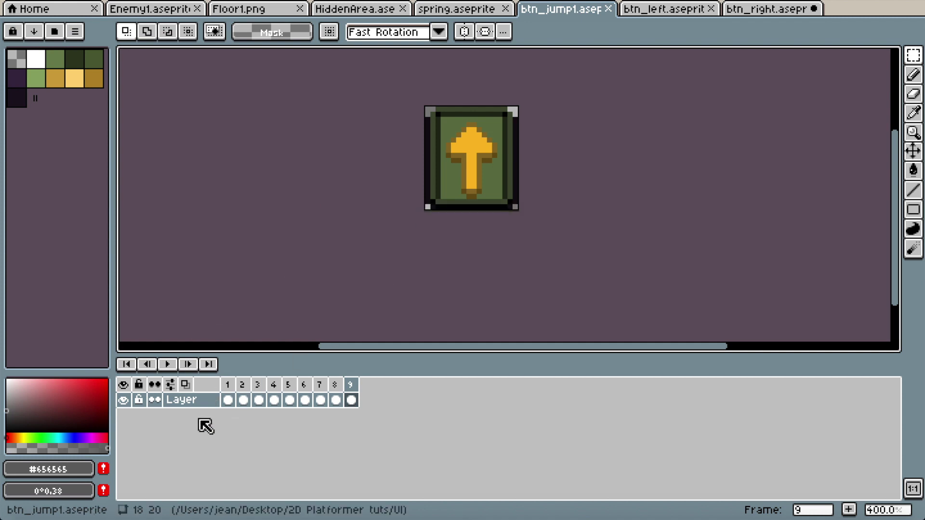
# Switch to btn_left and start a PNG export of it.
pyautogui.click(673, 5)
pyautogui.click(99, 1)
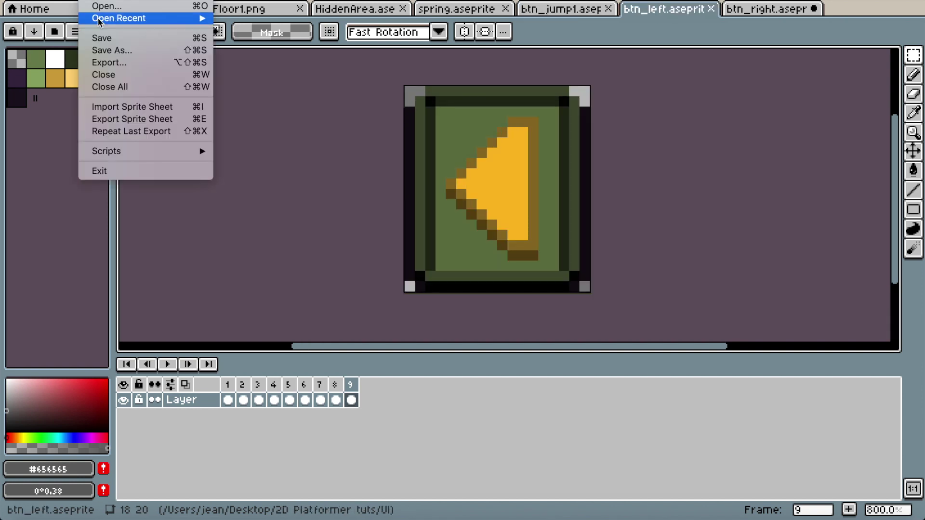
pyautogui.click(133, 63)
pyautogui.click(322, 31)
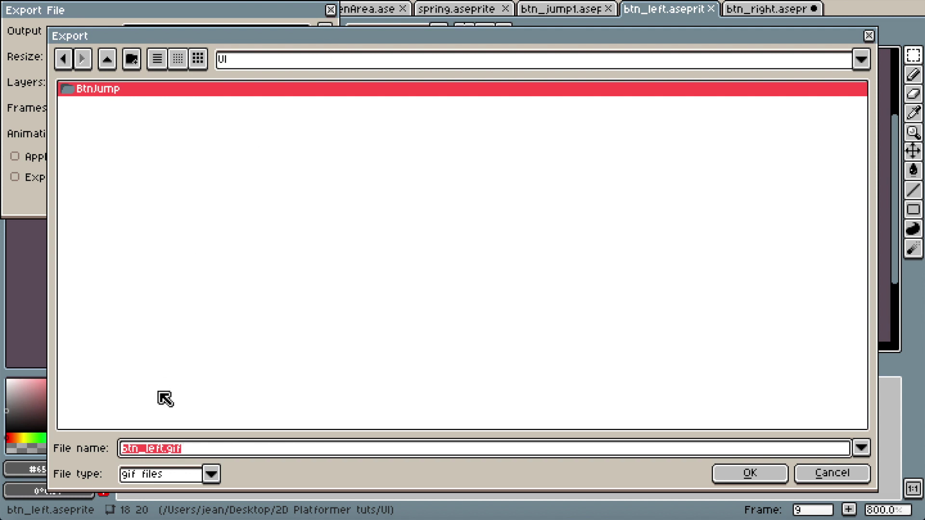
pyautogui.click(210, 473)
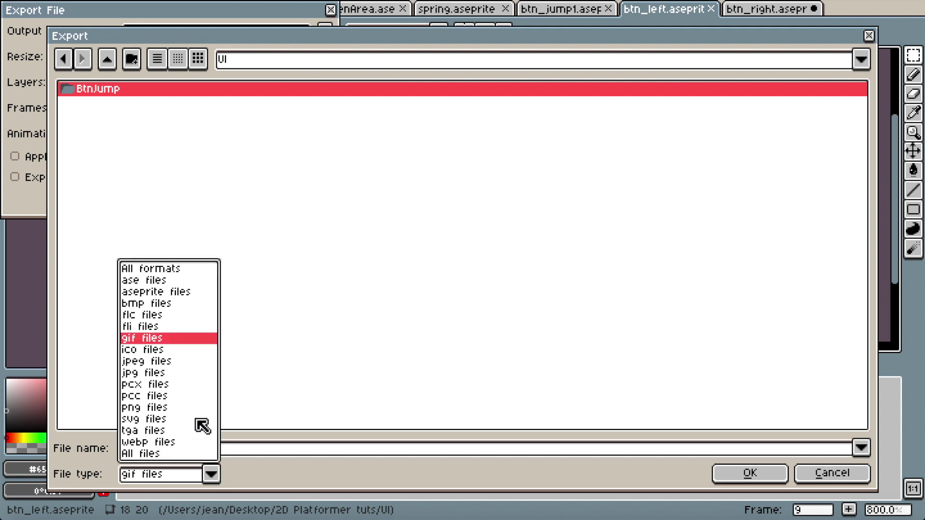
pyautogui.click(157, 409)
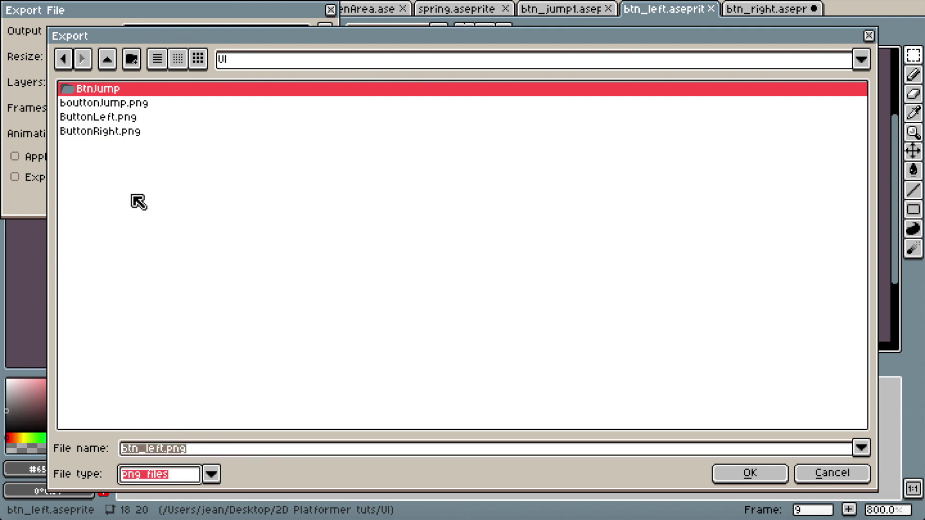
# Create a BtnLeft folder in UI and export btn_left there as 9 PNG files.
pyautogui.click(138, 60)
pyautogui.write('BtnLeft')
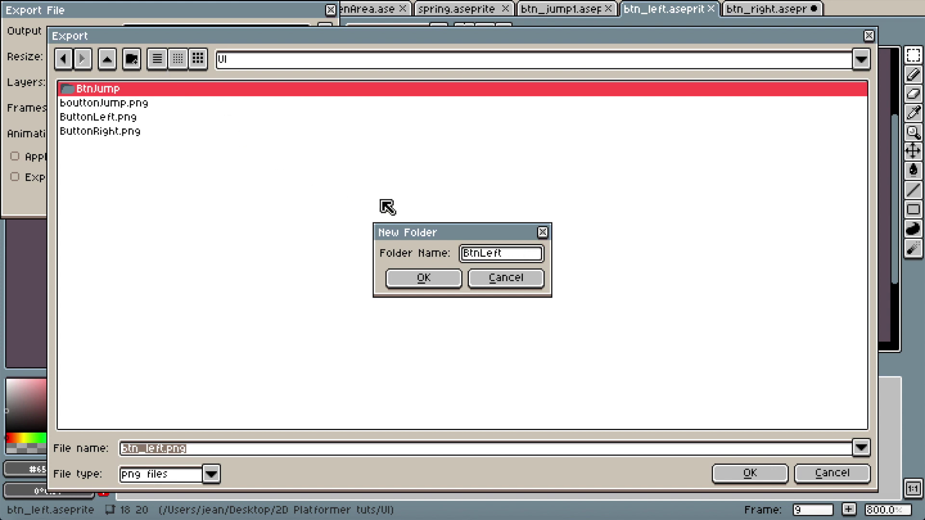
pyautogui.click(423, 278)
pyautogui.click(750, 473)
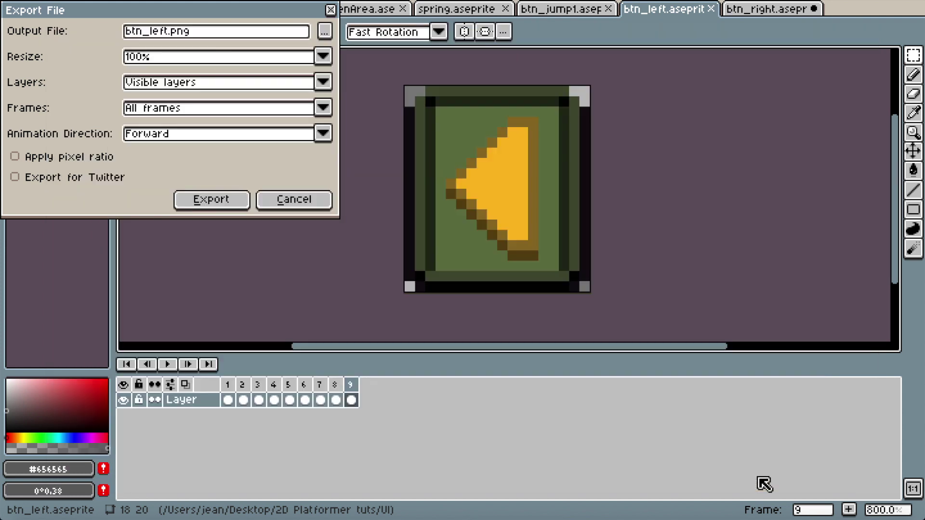
pyautogui.click(209, 200)
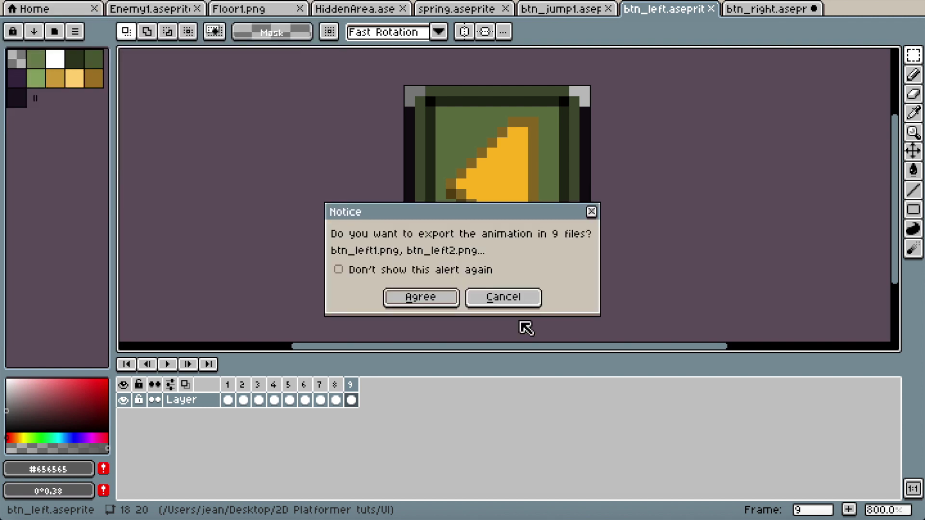
pyautogui.click(440, 299)
pyautogui.click(793, 11)
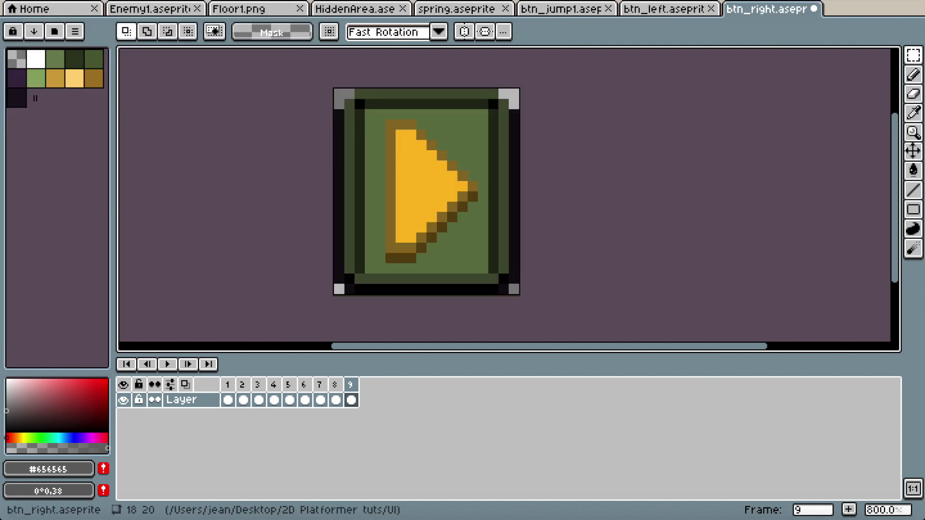
# Start exporting btn_right and set the export file type to PNG.
pyautogui.click(89, 0)
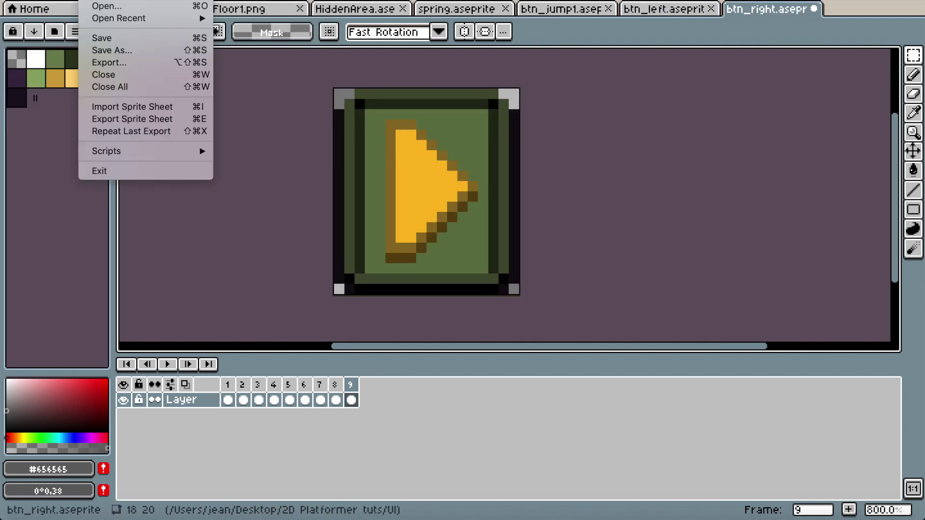
pyautogui.click(137, 62)
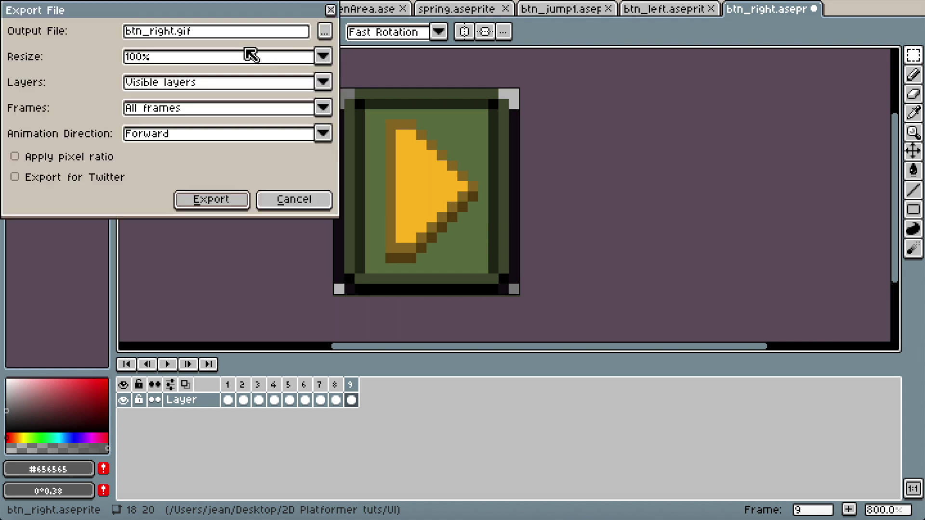
pyautogui.click(325, 31)
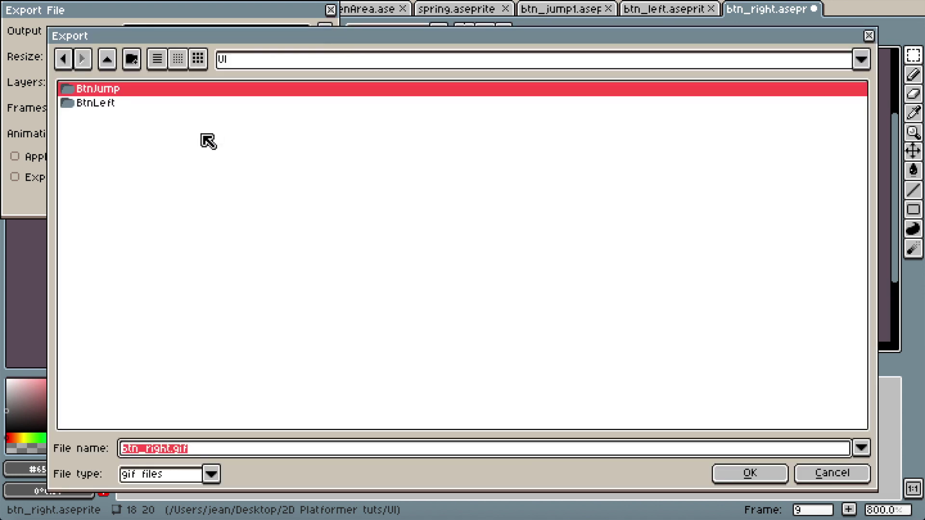
pyautogui.click(211, 474)
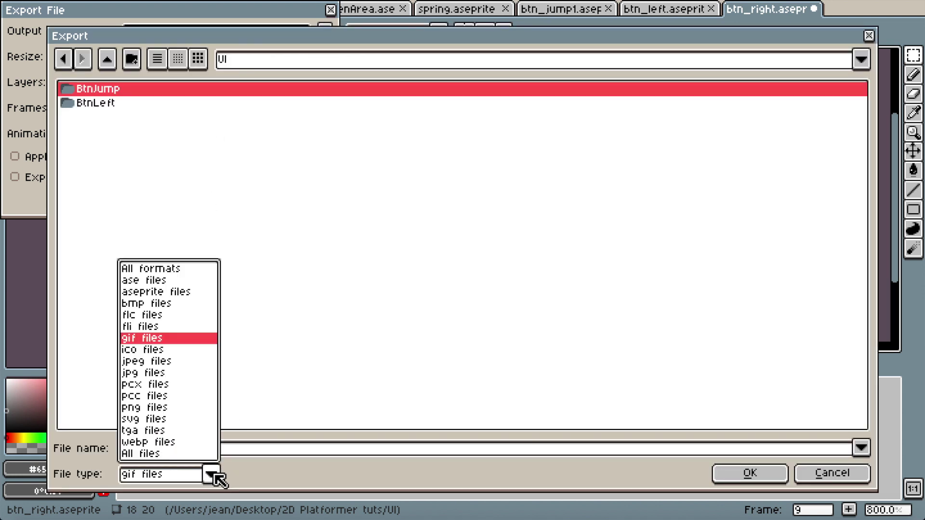
pyautogui.click(166, 292)
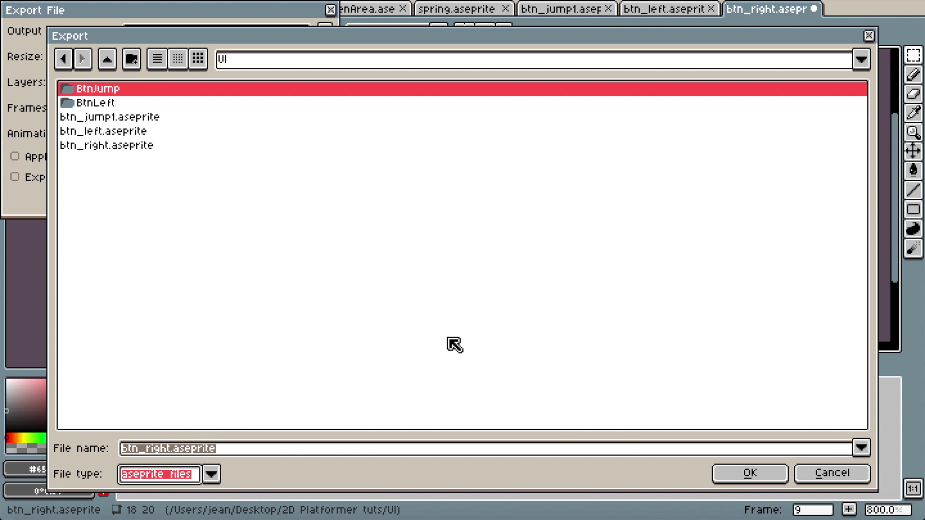
pyautogui.click(212, 474)
pyautogui.click(160, 408)
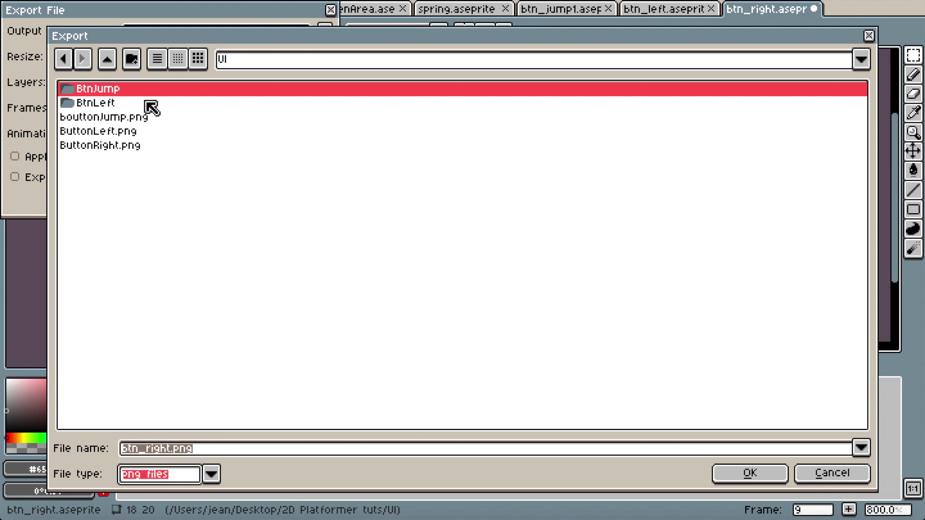
# Create a BtnRight folder and export btn_right into it as 9 PNG files.
pyautogui.click(133, 61)
pyautogui.write('BtnRight')
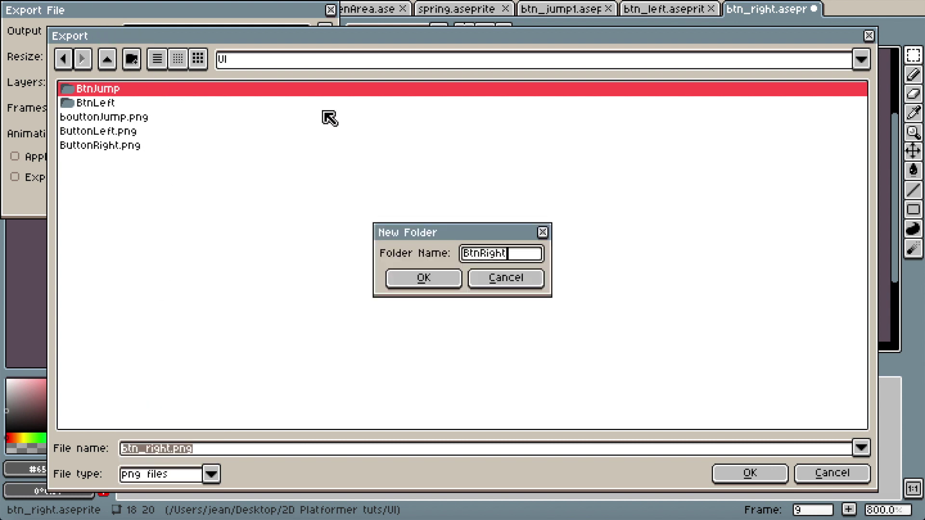
pyautogui.click(430, 283)
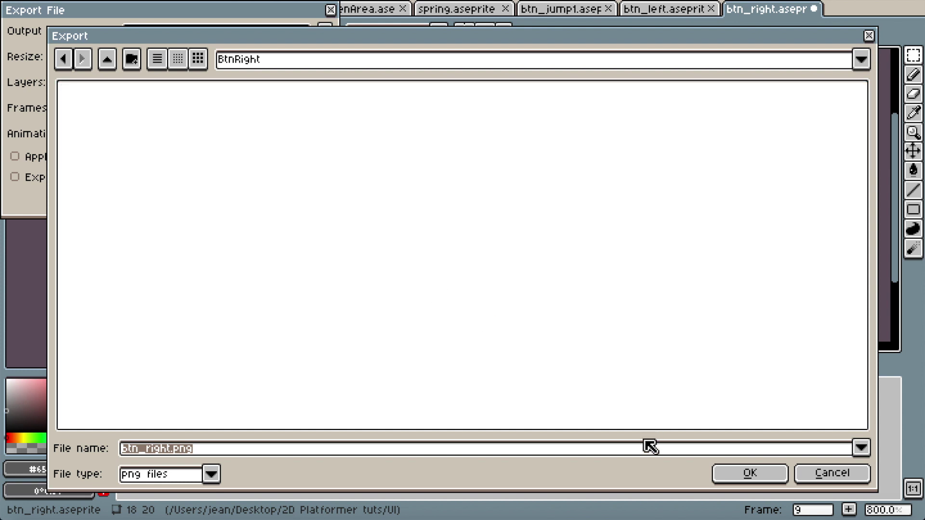
pyautogui.click(744, 477)
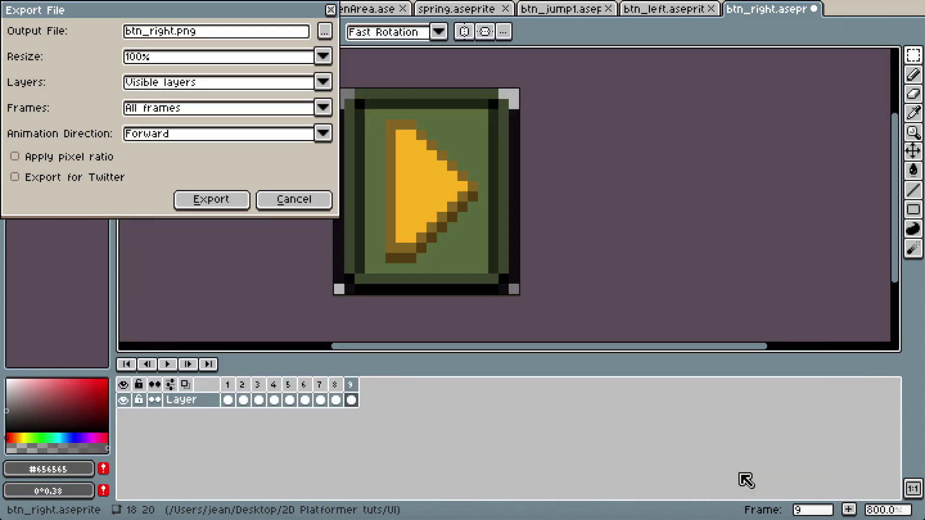
pyautogui.click(227, 205)
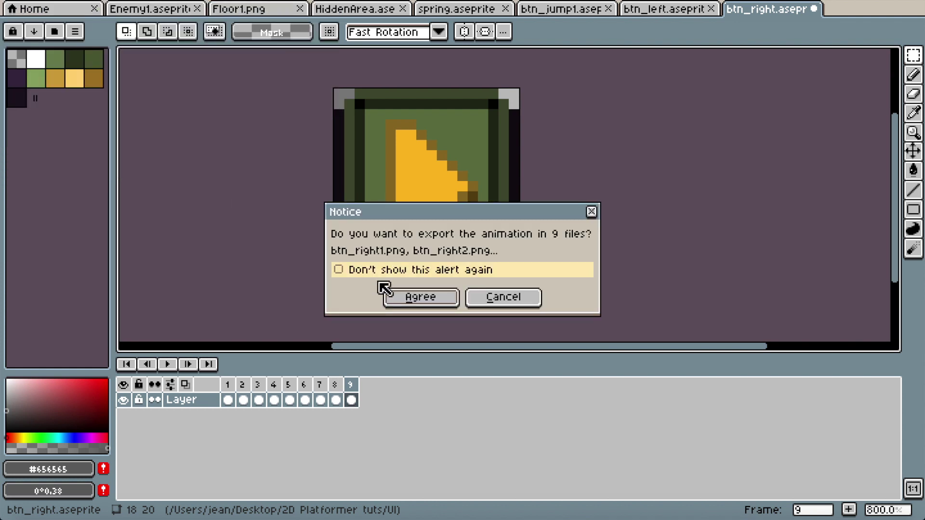
pyautogui.click(432, 304)
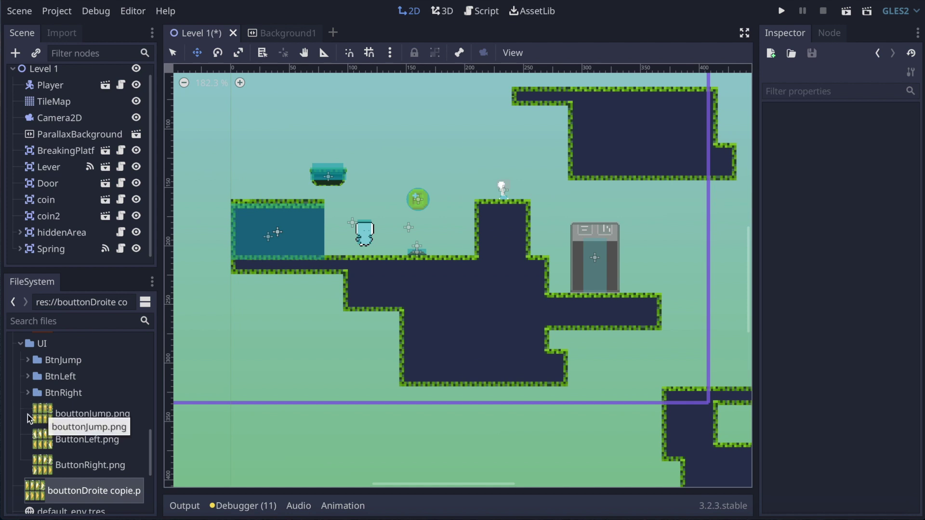
# Add a Control node as a child of the Level 1 root.
pyautogui.click(42, 72)
pyautogui.click(16, 54)
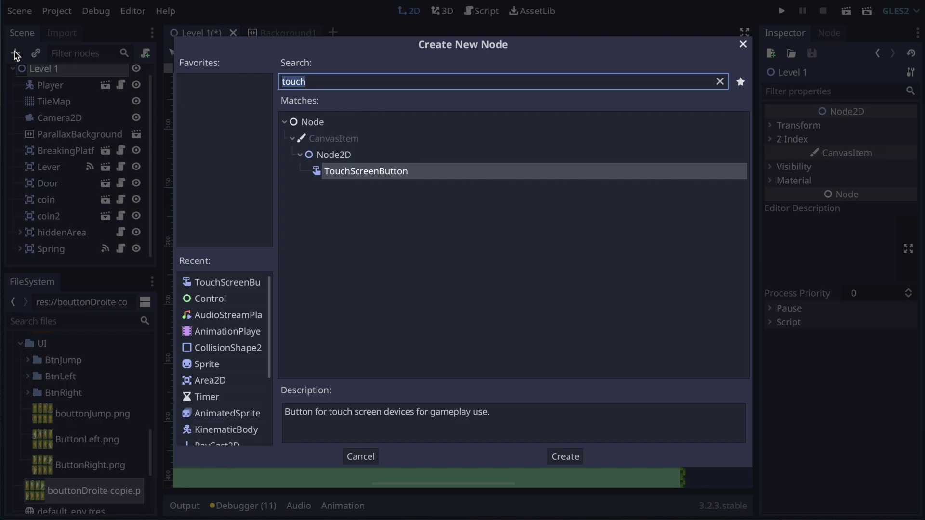
pyautogui.write('control')
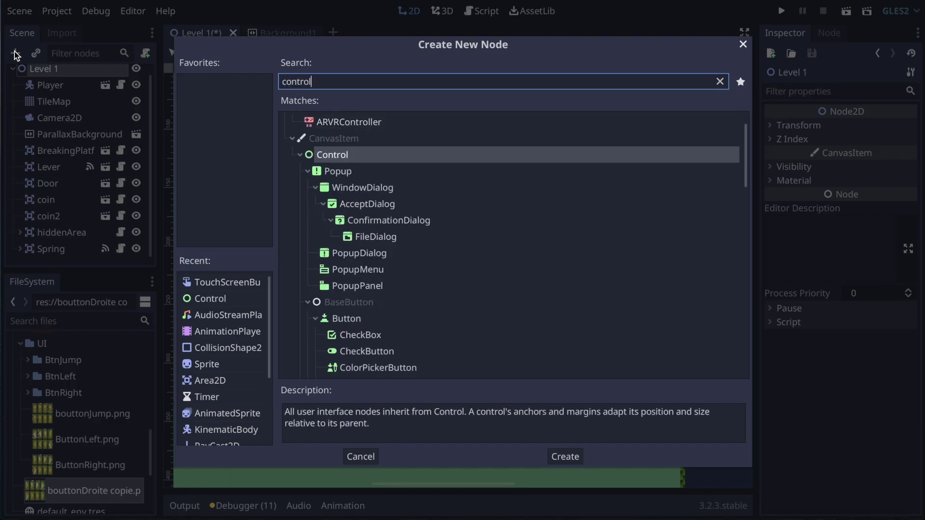
pyautogui.click(565, 457)
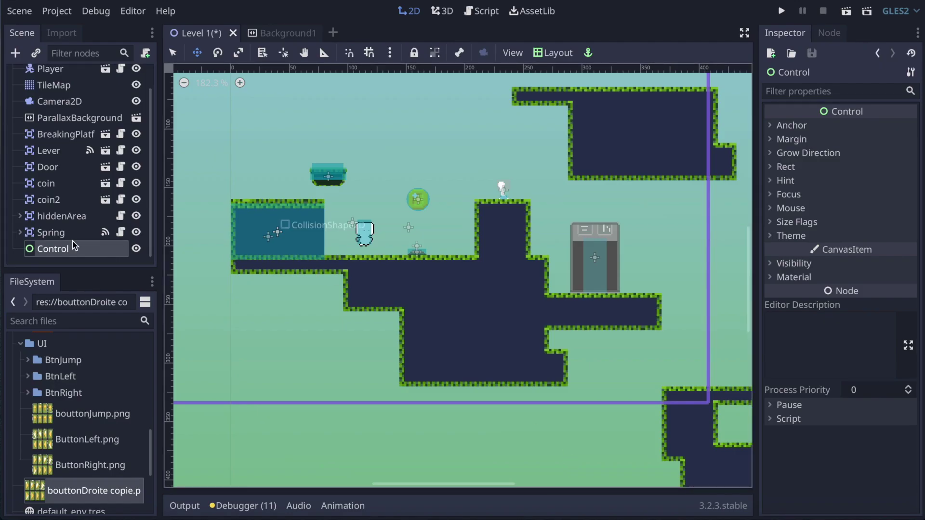
# Add three TouchScreenButton children under the Control node.
pyautogui.click(15, 55)
pyautogui.write('touch')
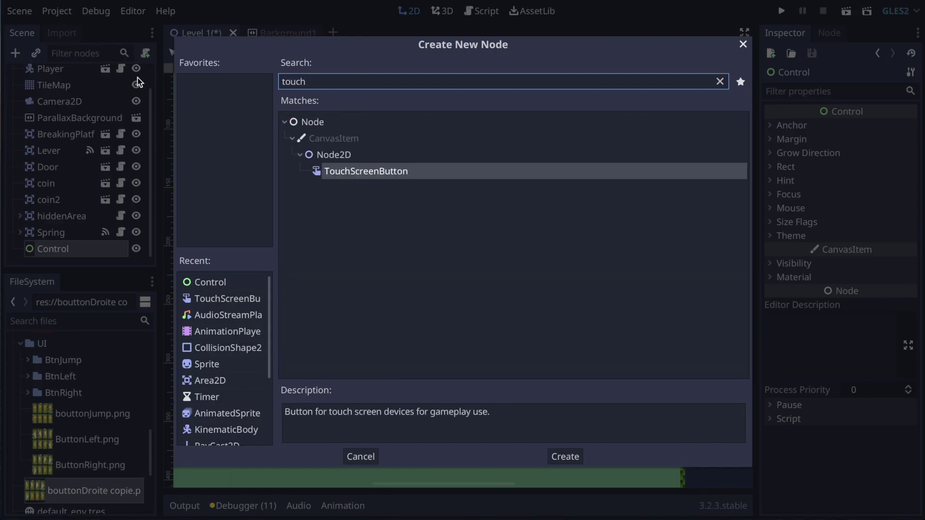
pyautogui.click(580, 464)
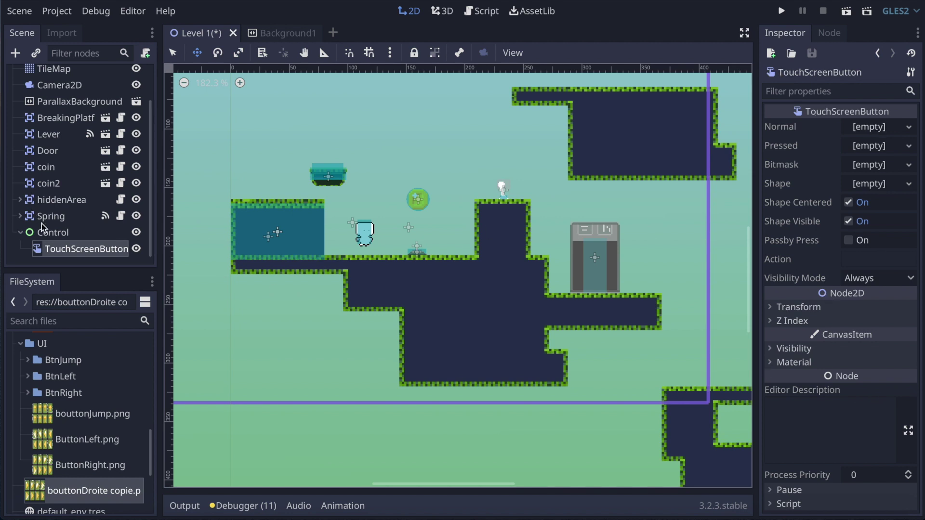
pyautogui.click(50, 234)
pyautogui.click(15, 53)
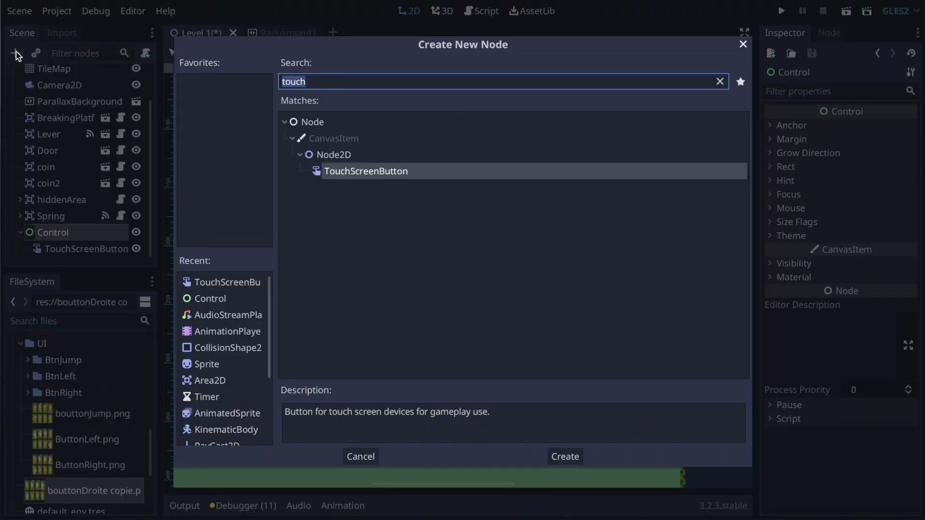
pyautogui.write('touch')
pyautogui.click(550, 457)
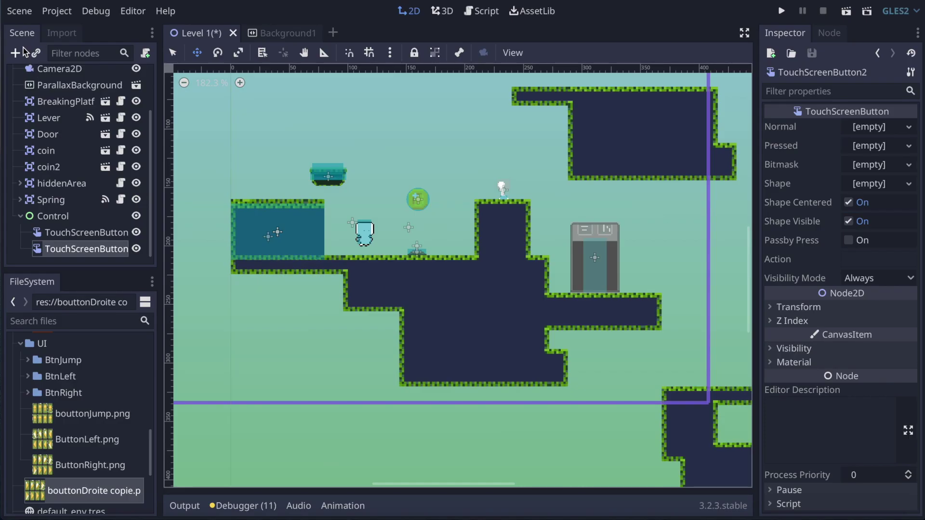
pyautogui.click(53, 216)
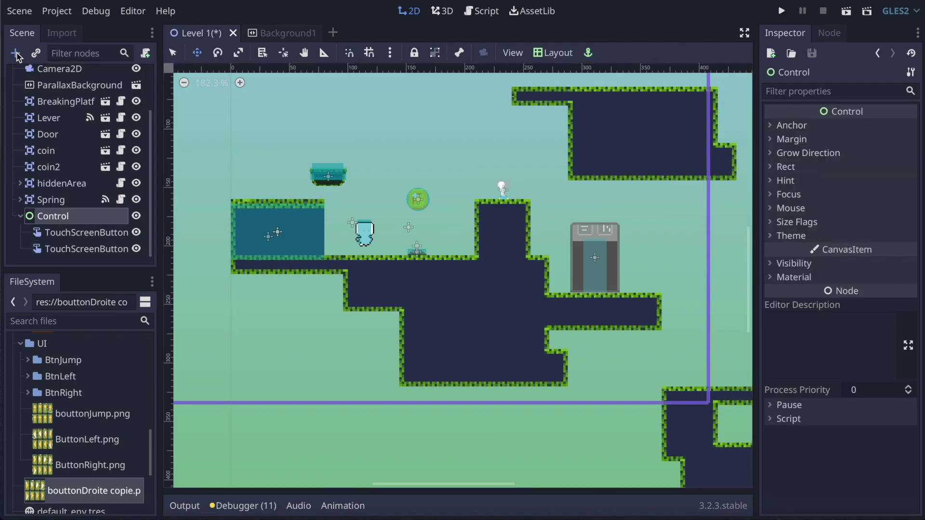
pyautogui.click(15, 53)
pyautogui.click(581, 463)
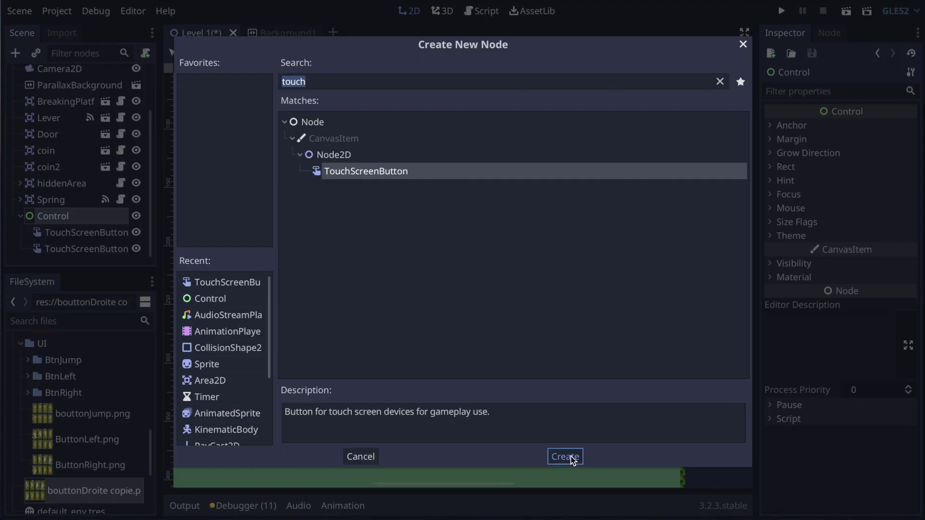
# Rename the first two TouchScreenButtons to btnLeft and BtnRight.
pyautogui.doubleClick(96, 218)
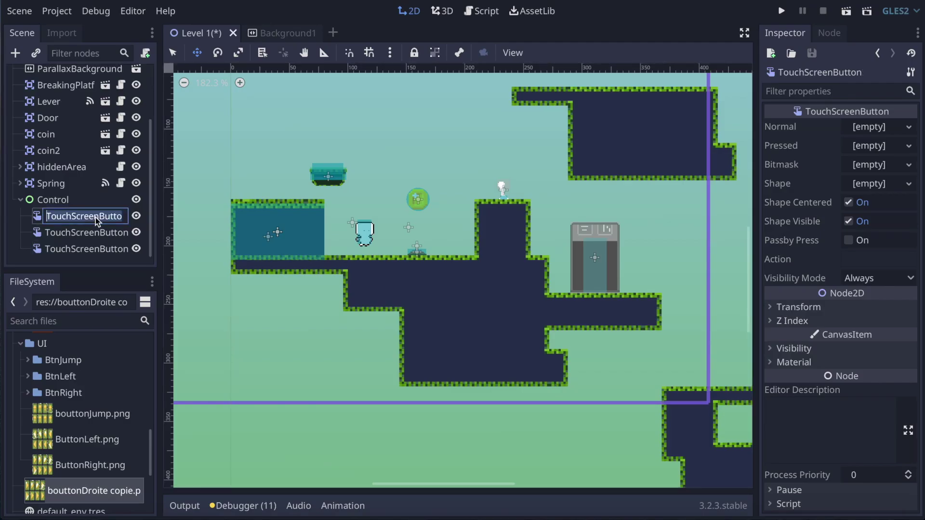
pyautogui.write('btn')
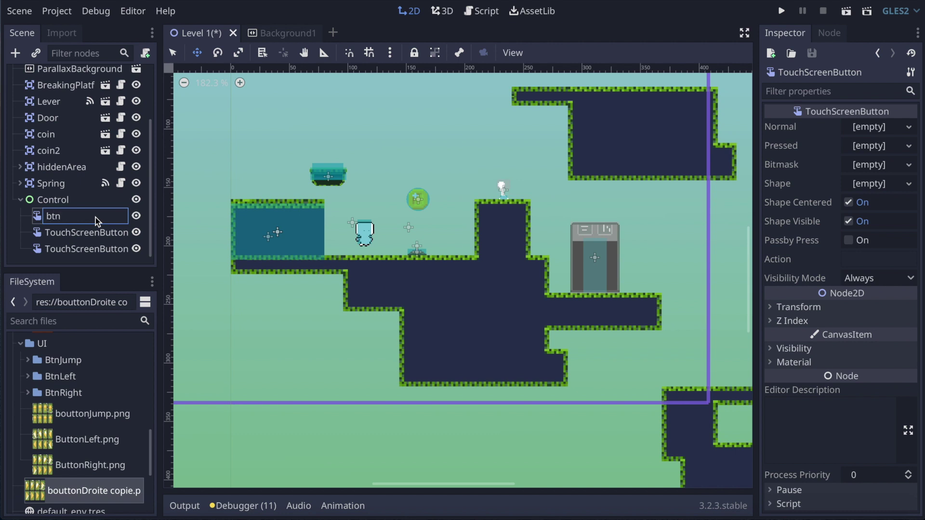
pyautogui.write('Left')
pyautogui.press('Return')
pyautogui.doubleClick(89, 234)
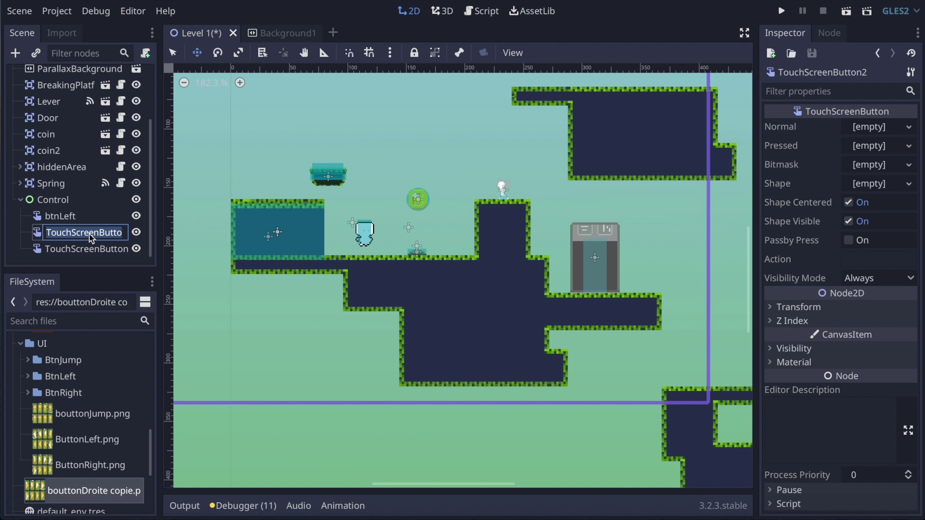
pyautogui.write('Btn ')
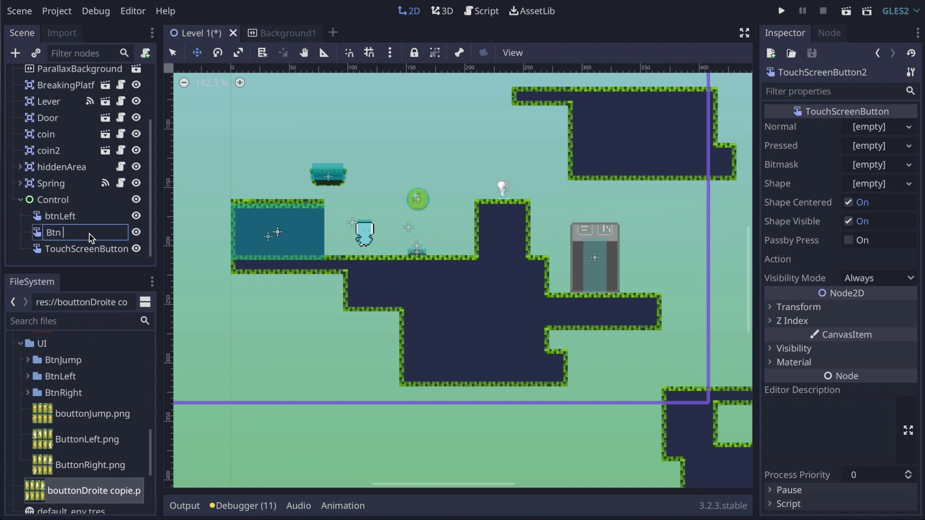
pyautogui.write('Right')
pyautogui.press('Return')
# Rename the third TouchScreenButton to BtnJump.
pyautogui.click(94, 249)
pyautogui.doubleClick(94, 249)
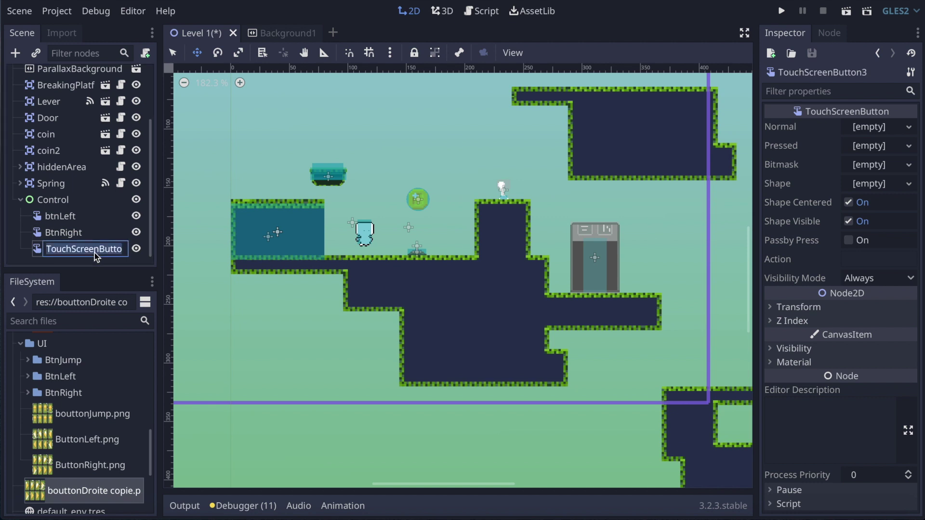
pyautogui.write('V')
pyautogui.press('BackSpace')
pyautogui.write('B')
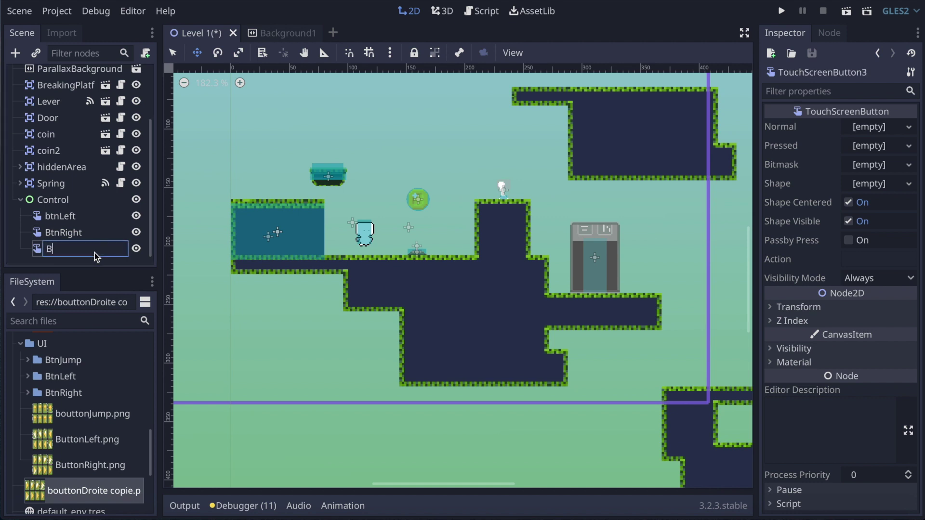
pyautogui.write('tnJump')
pyautogui.press('Return')
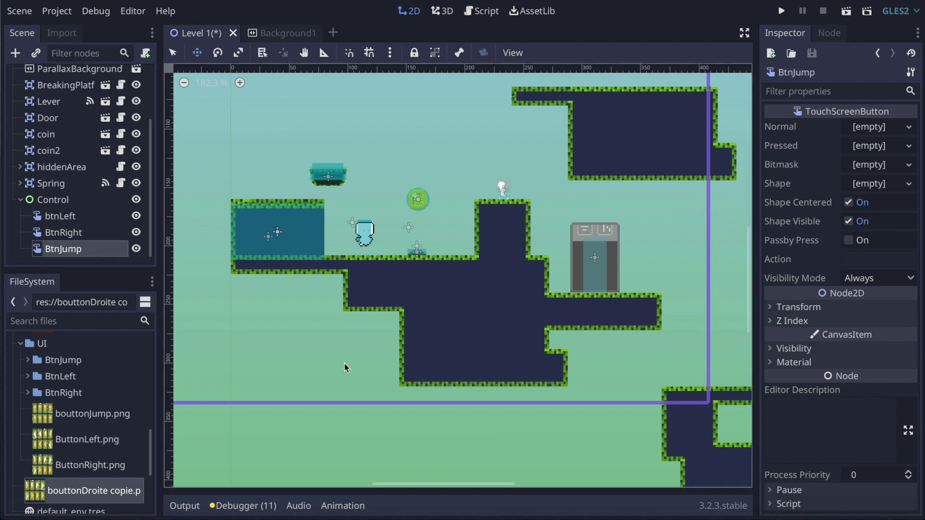